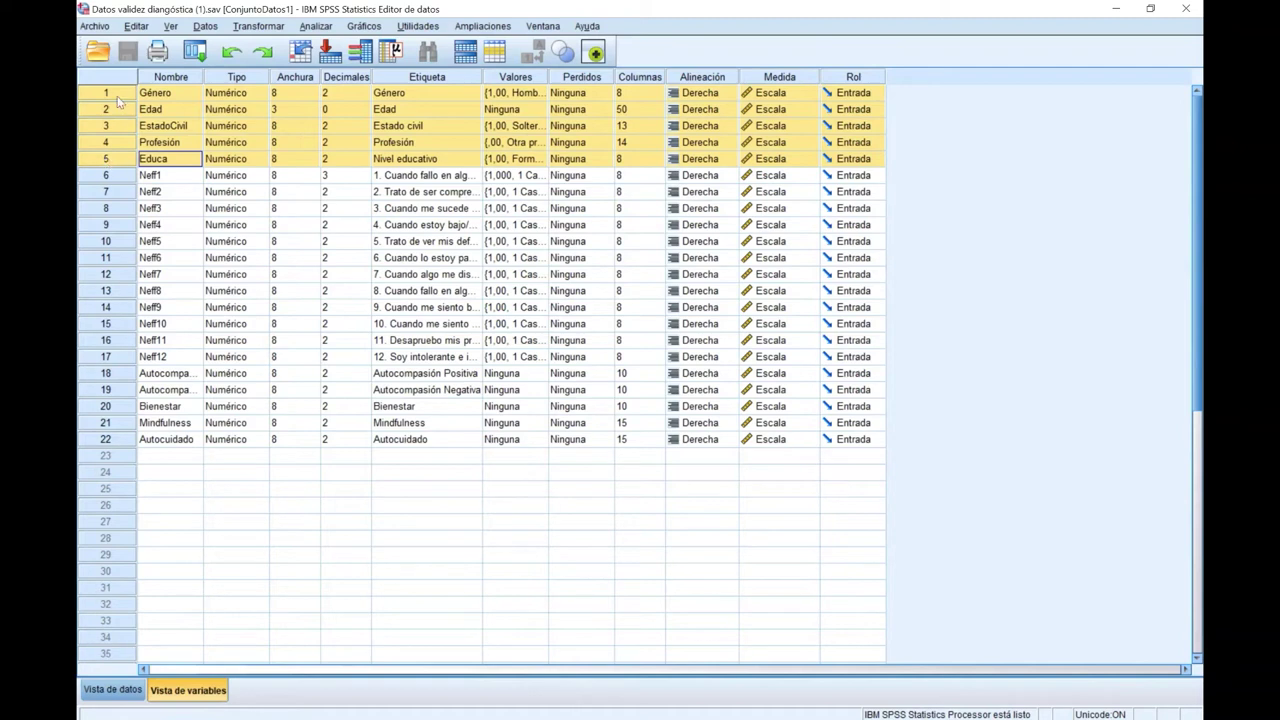
Step: Review the dataset's variables: the five demographic ones, the items Neff1 to Neff12, and the Bienestar, Mindfulness and Autocuidado scales
click(110, 92)
click(110, 109)
click(110, 125)
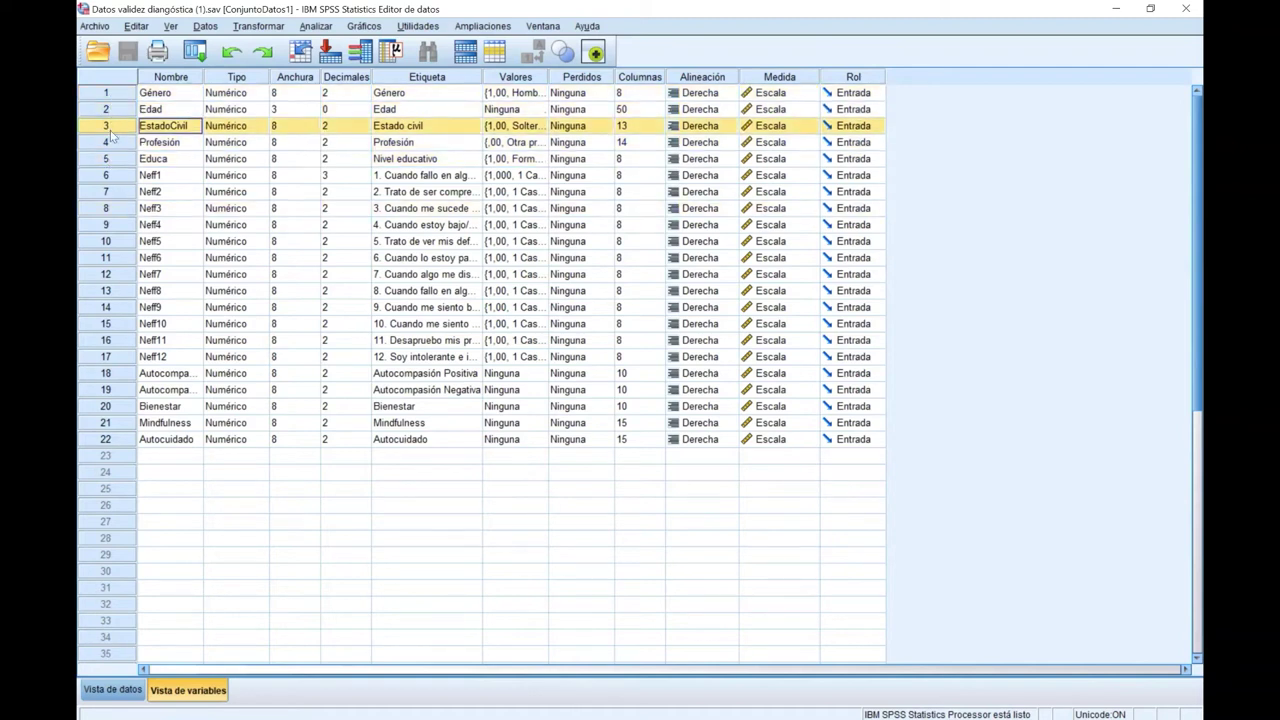
click(109, 141)
click(110, 159)
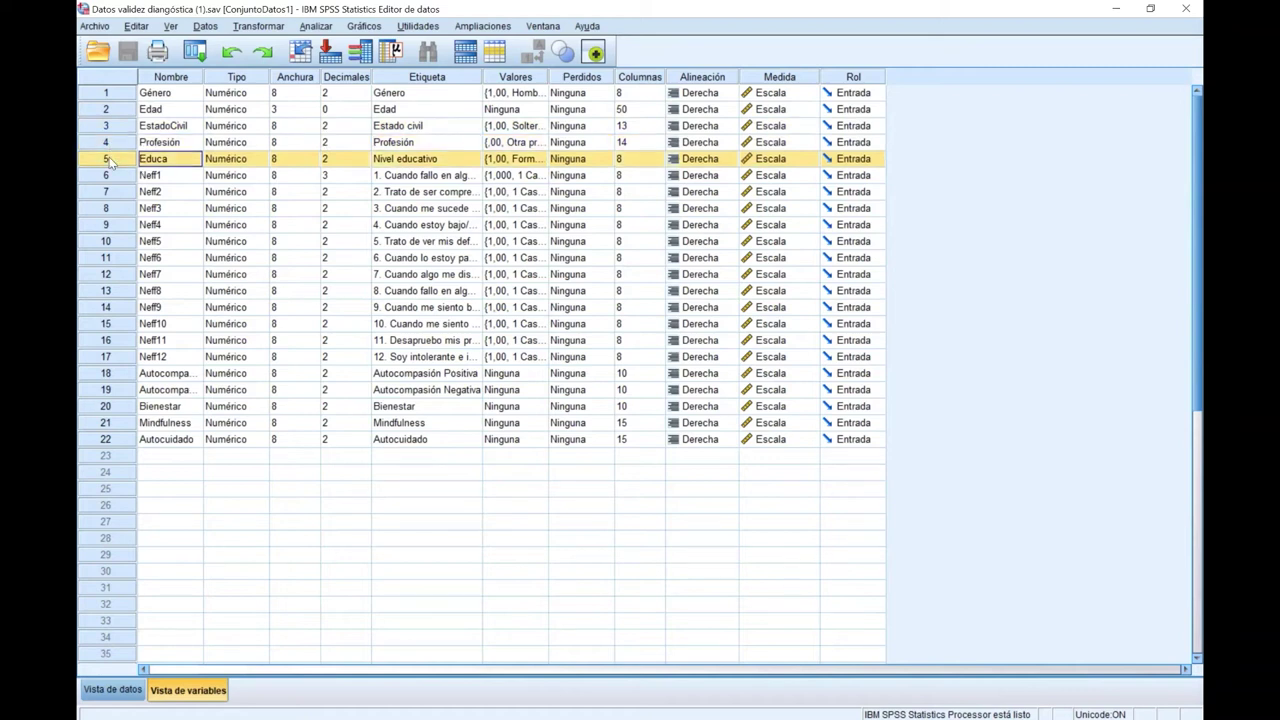
drag(110, 175, 110, 360)
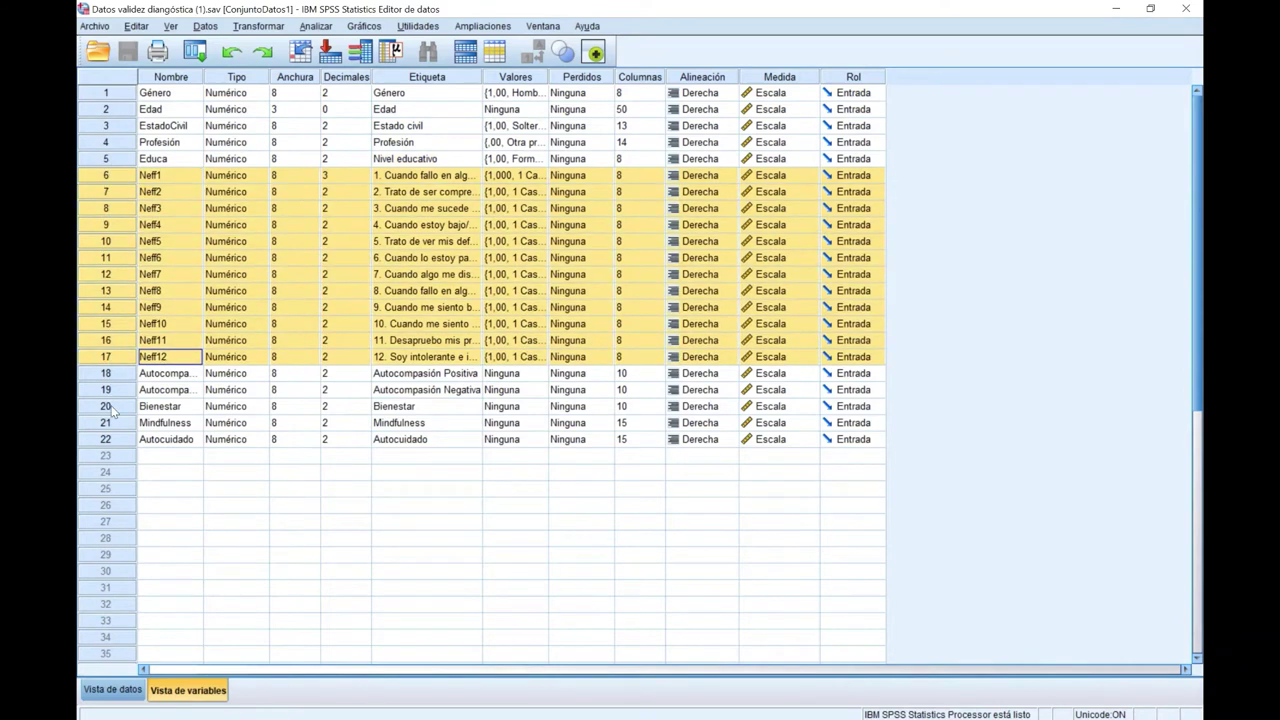
click(110, 407)
click(111, 423)
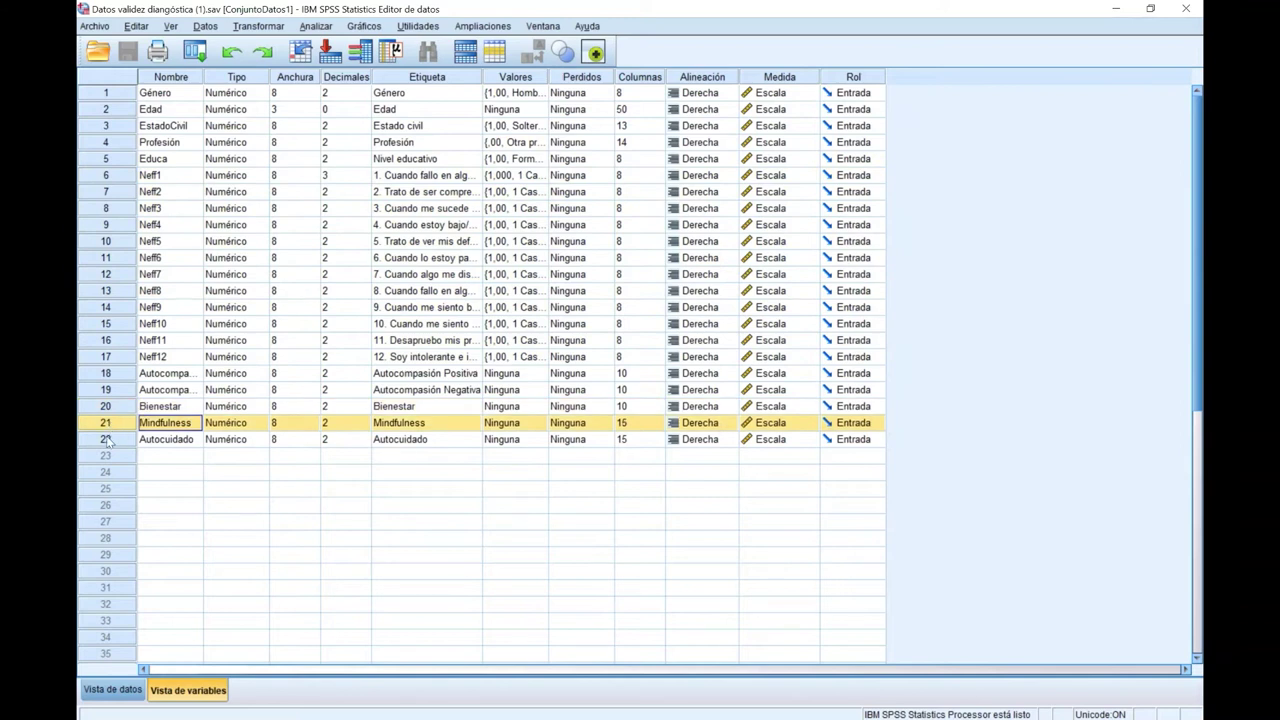
click(108, 439)
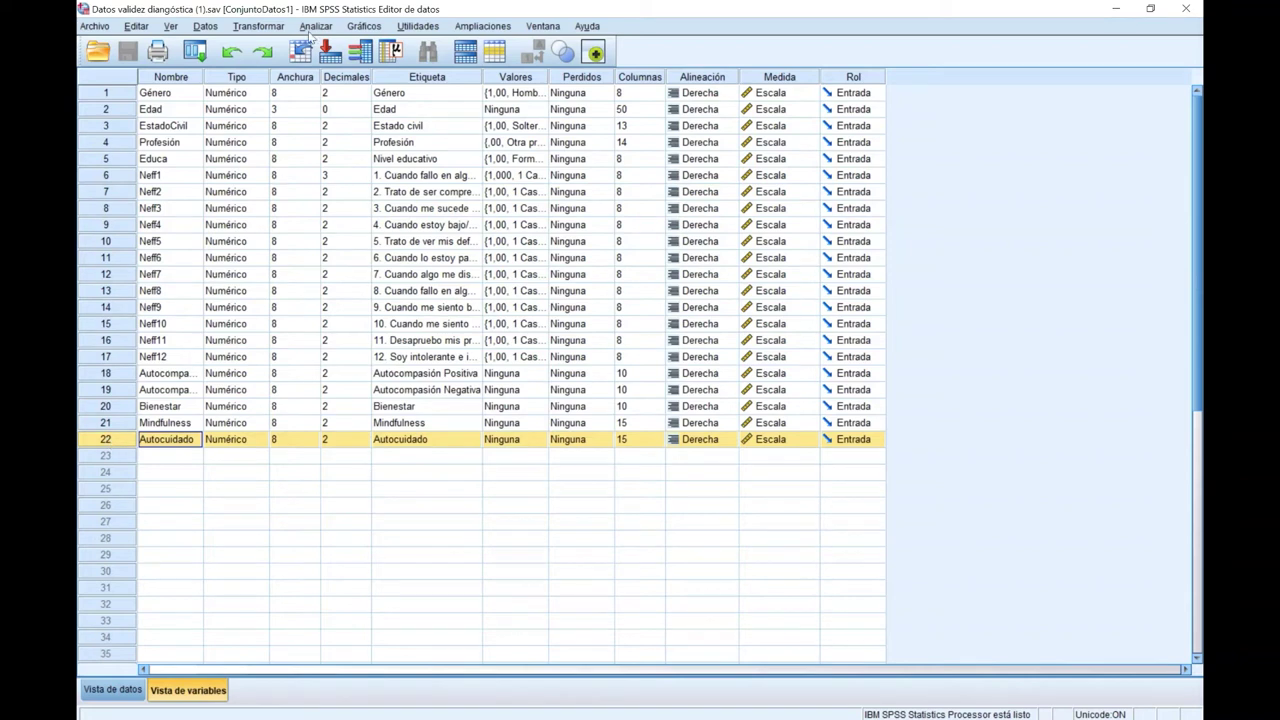
Step: Start a linear regression analysis and show the source variables by name instead of by label
click(314, 27)
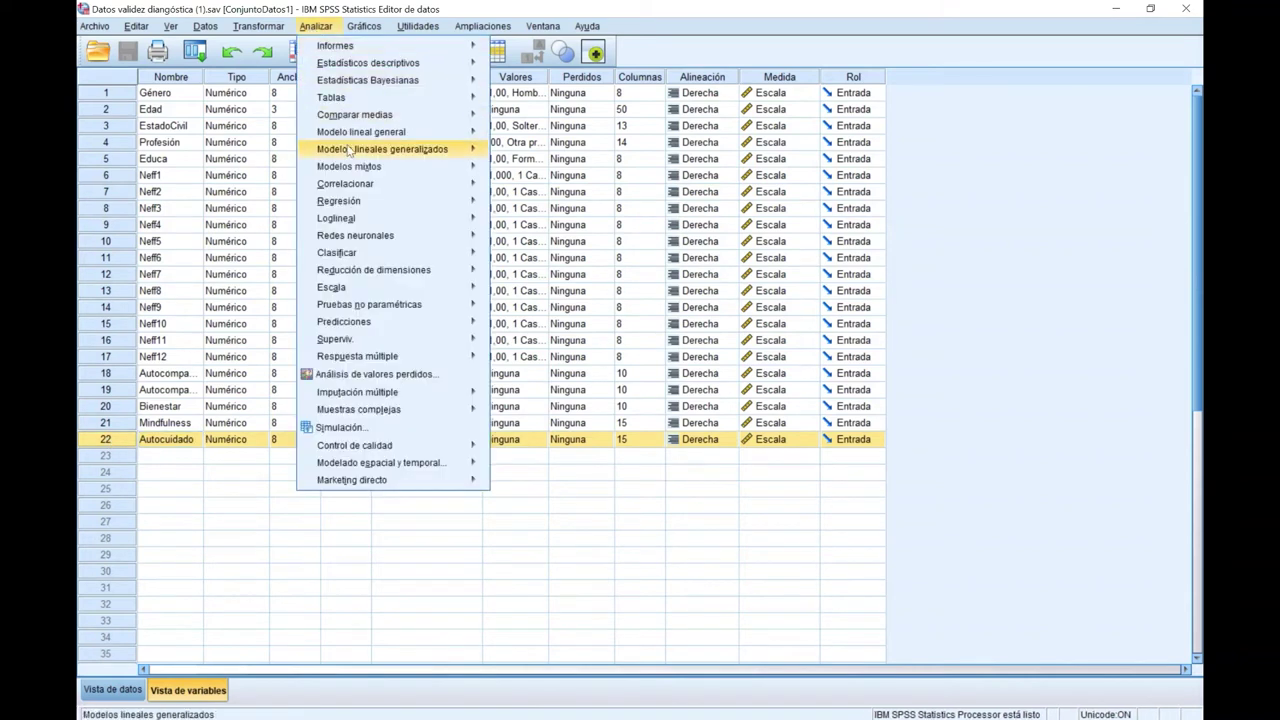
mouse_move(352, 203)
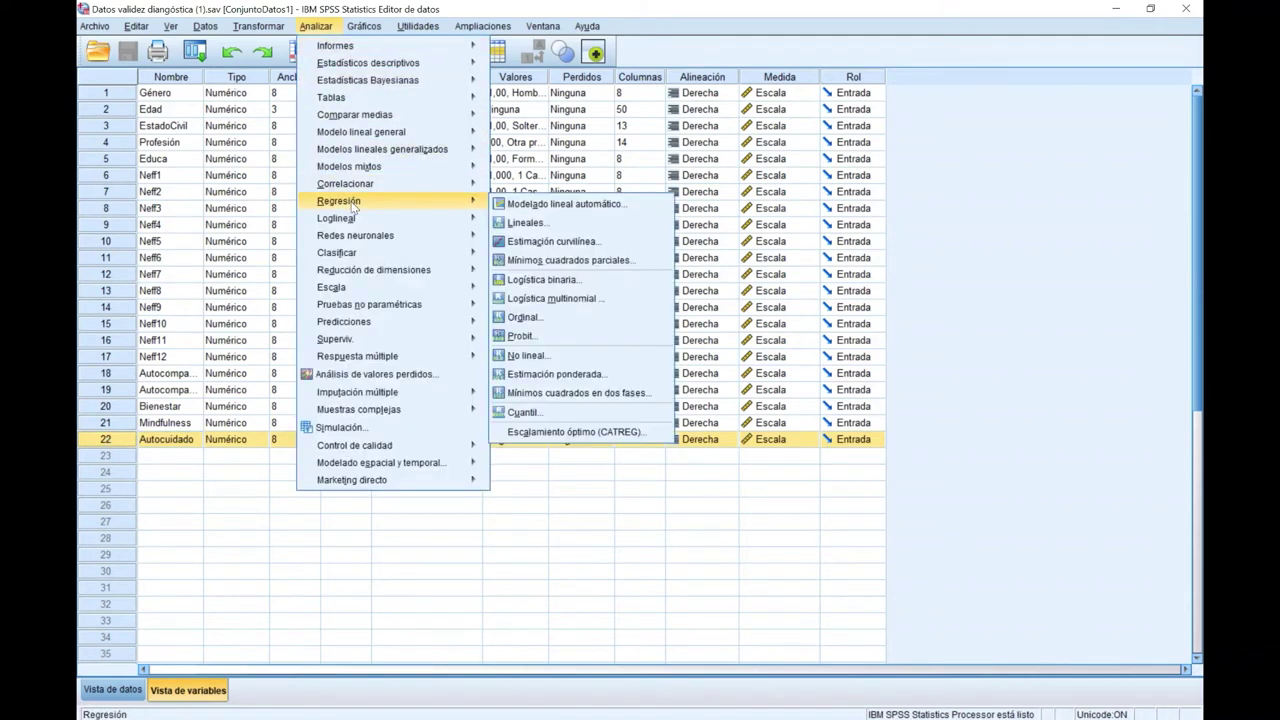
click(564, 227)
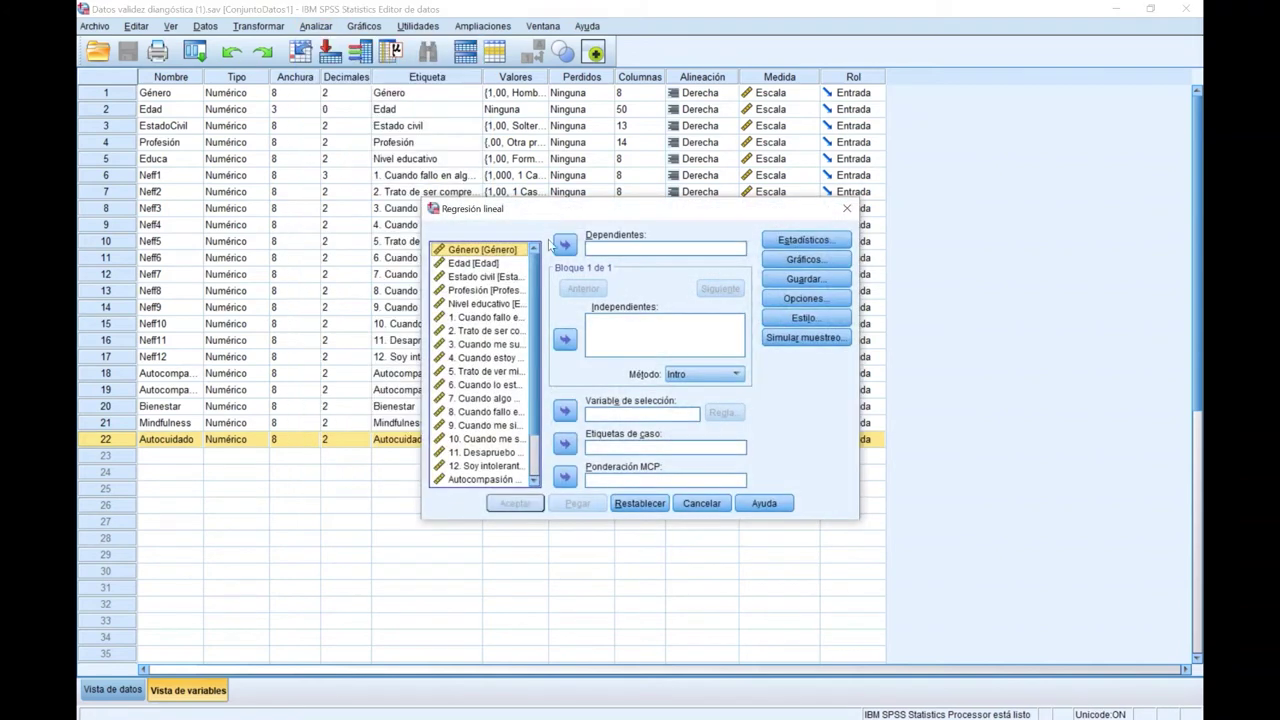
right_click(490, 332)
click(495, 346)
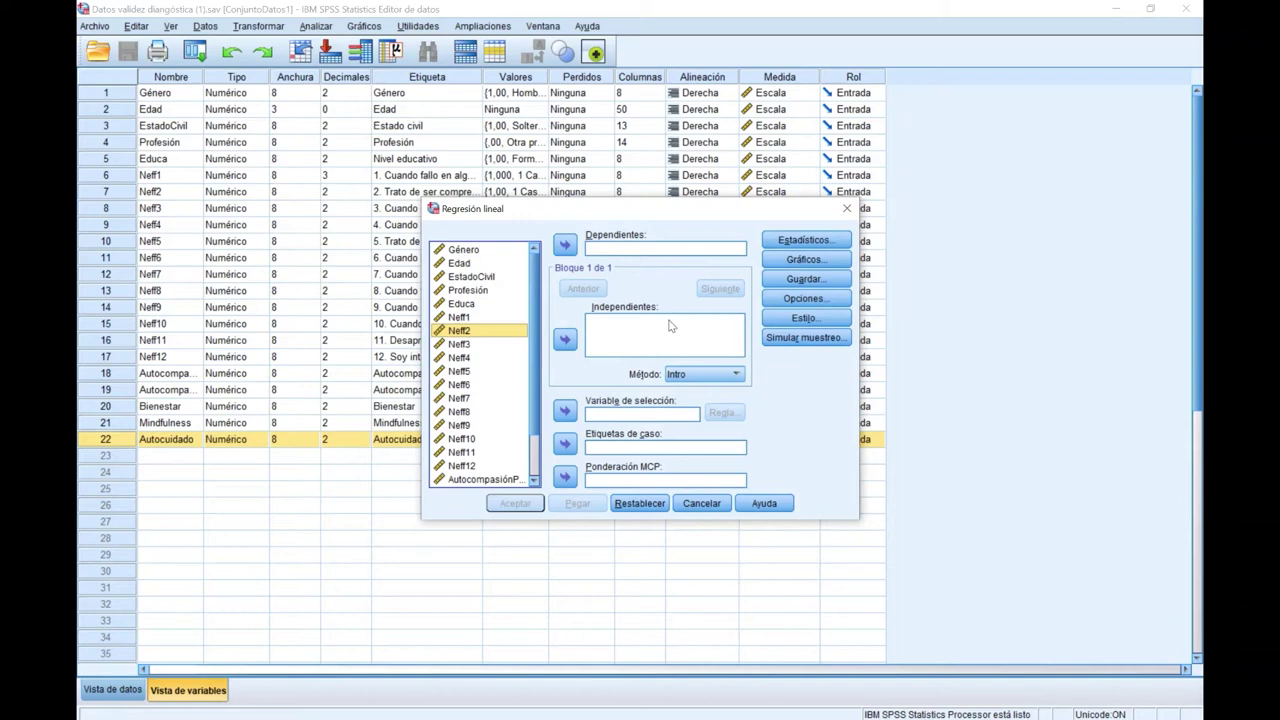
Step: Assign Bienestar as the dependent variable of the linear regression
scroll(455, 400, down, 2)
click(470, 454)
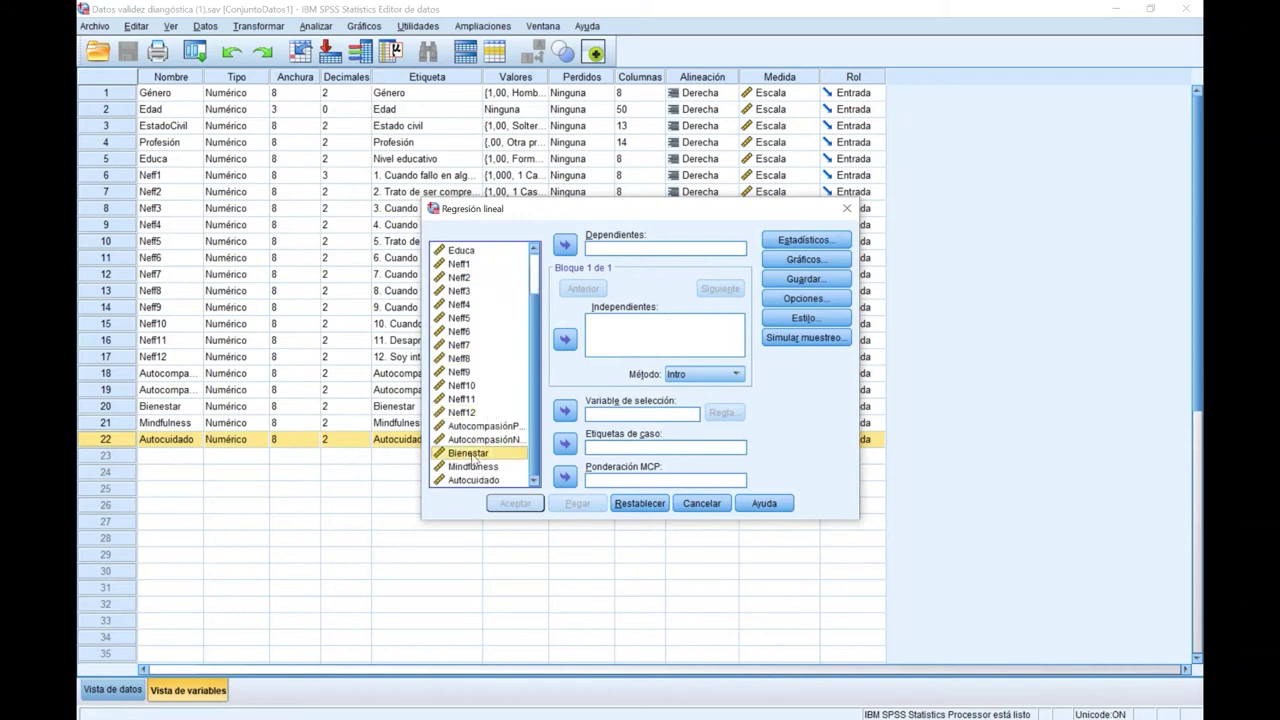
click(468, 426)
click(466, 440)
click(466, 428)
click(468, 442)
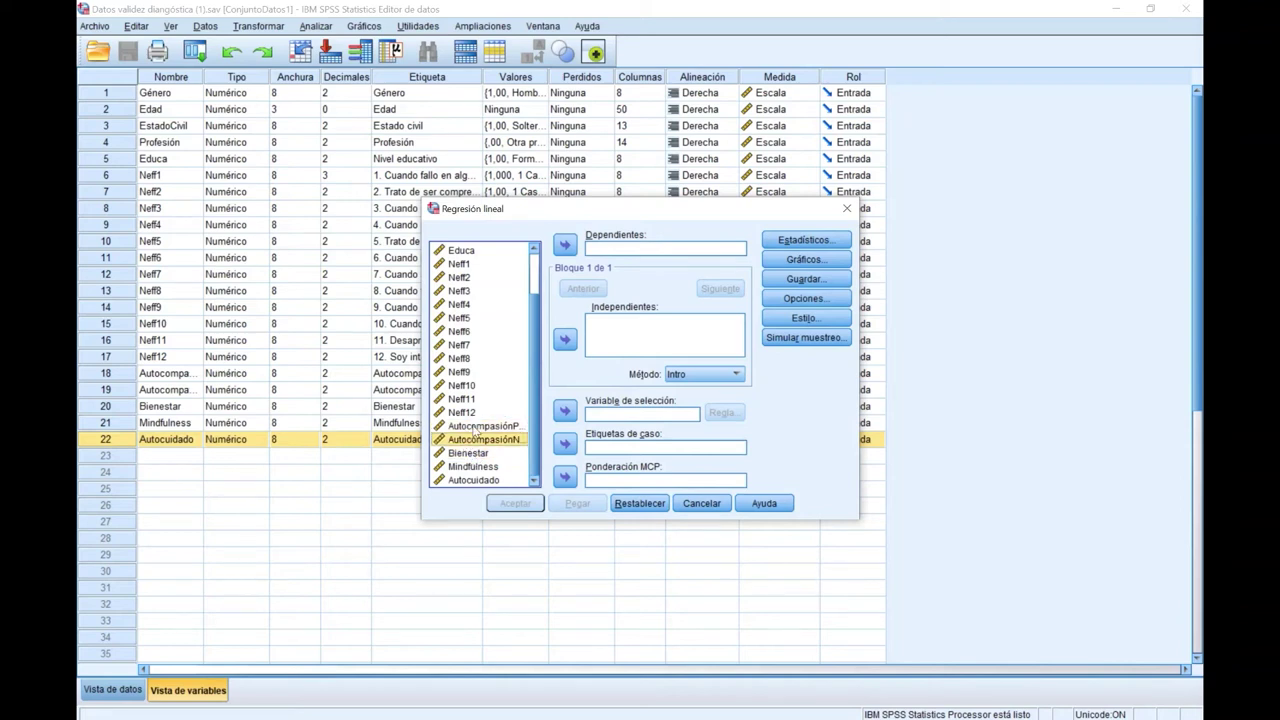
click(475, 430)
click(474, 442)
click(470, 454)
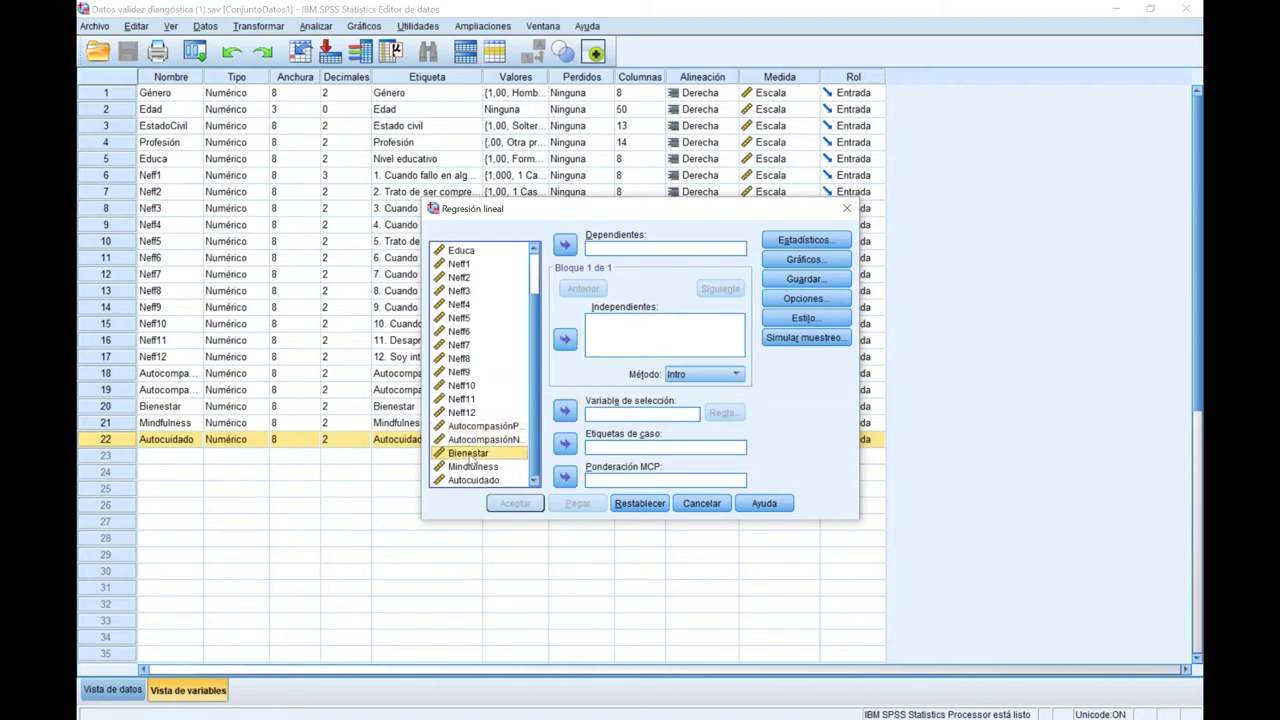
click(566, 245)
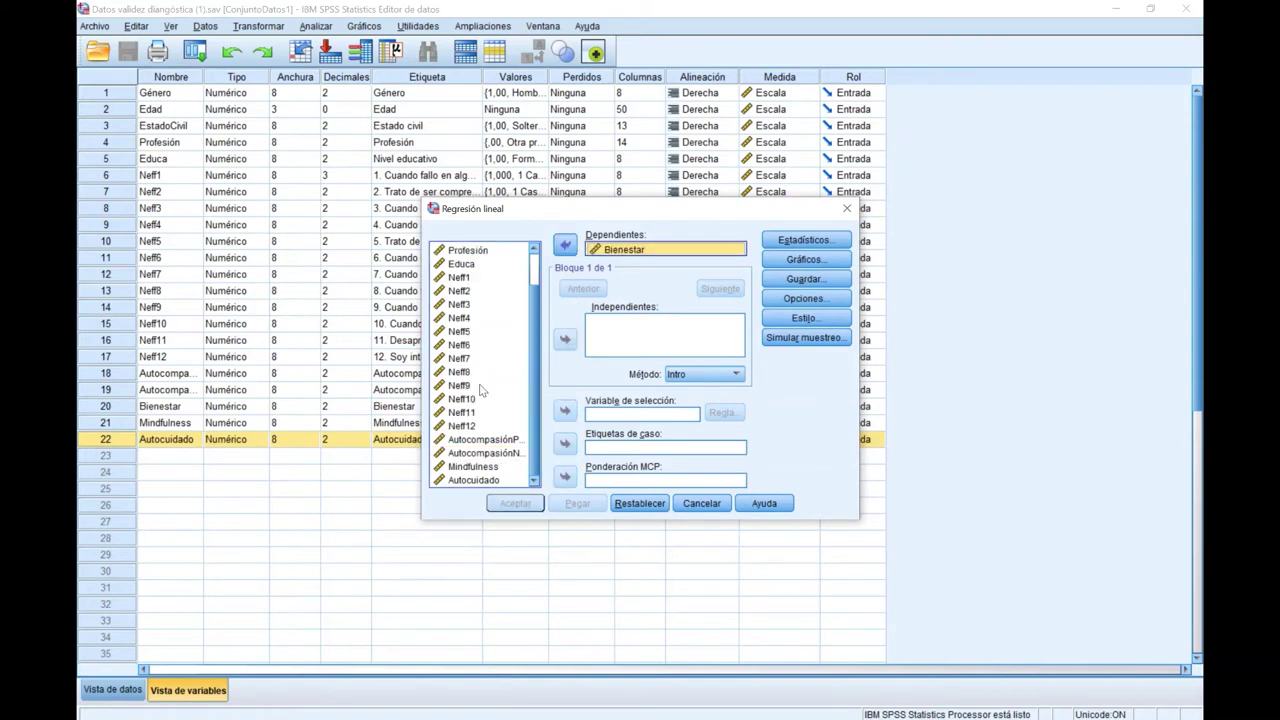
Step: Add AutocompasiónPositiva and AutocompasiónNegativa as independent variables, using the Intro method
click(482, 439)
shift+click(484, 453)
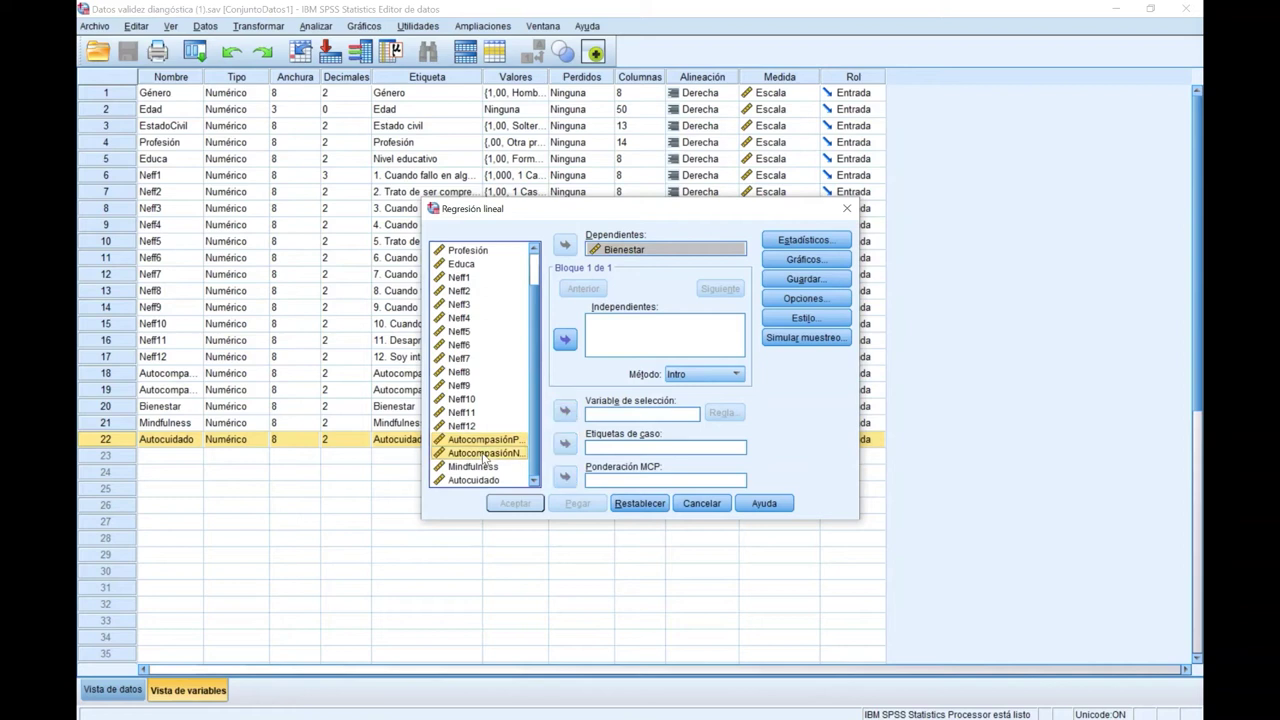
click(566, 339)
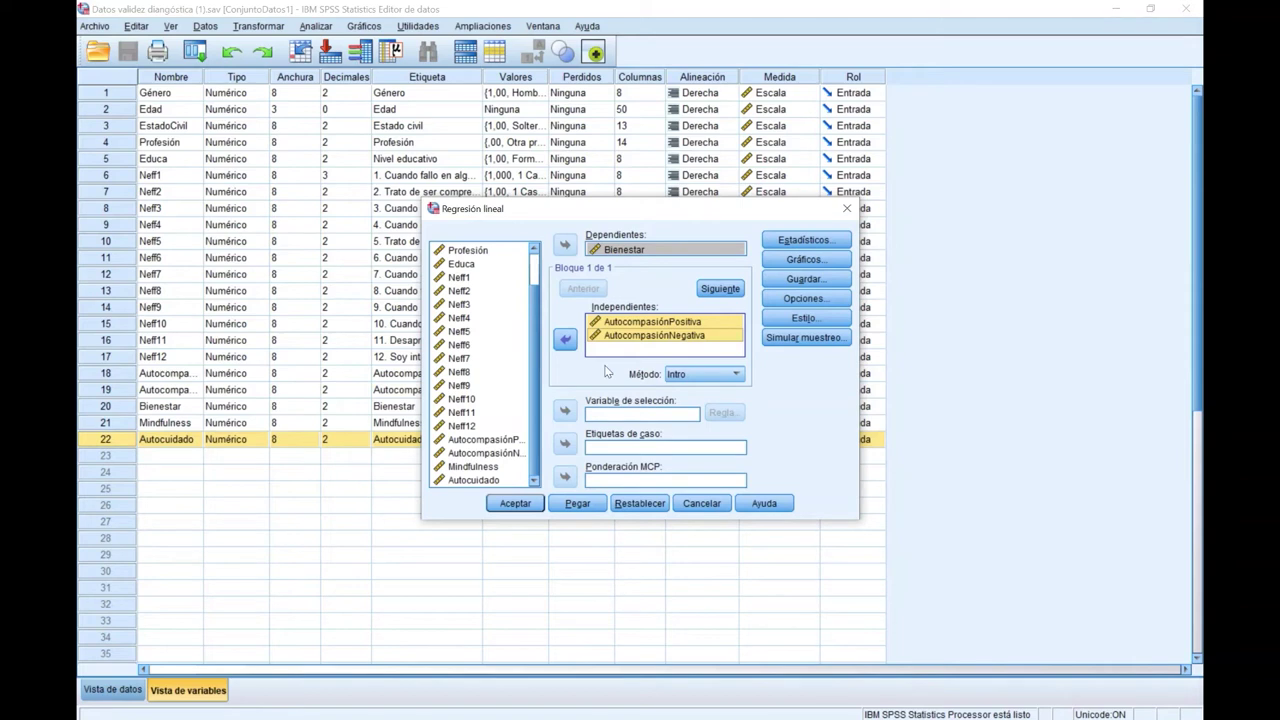
click(691, 374)
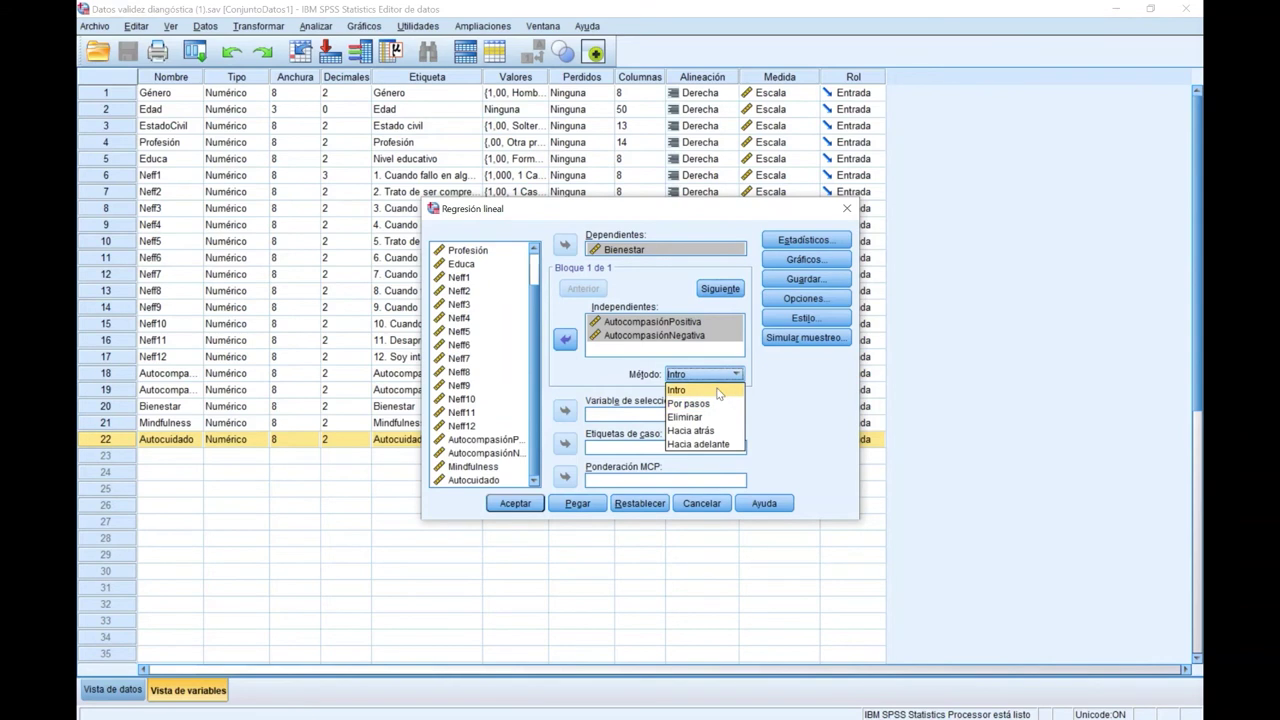
click(718, 390)
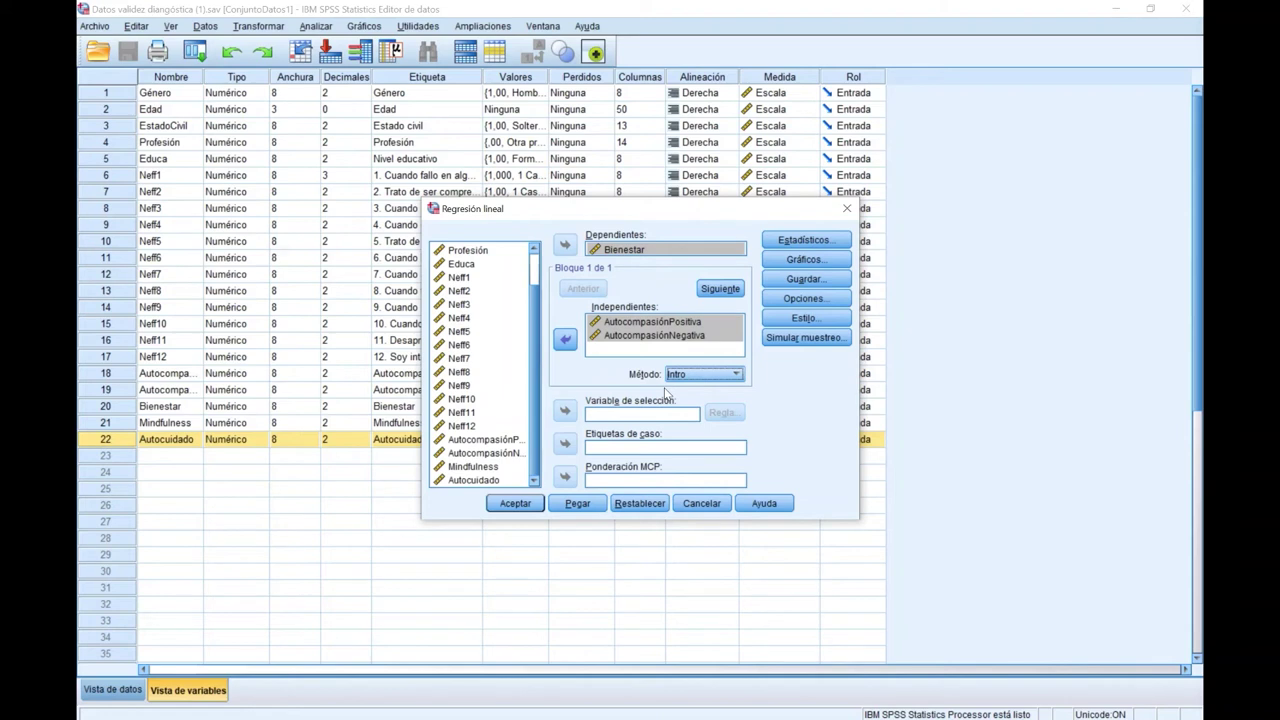
Step: Request 95% confidence intervals, descriptives, collinearity diagnostics and the Durbin-Watson statistic for the regression, and run the analysis
click(800, 240)
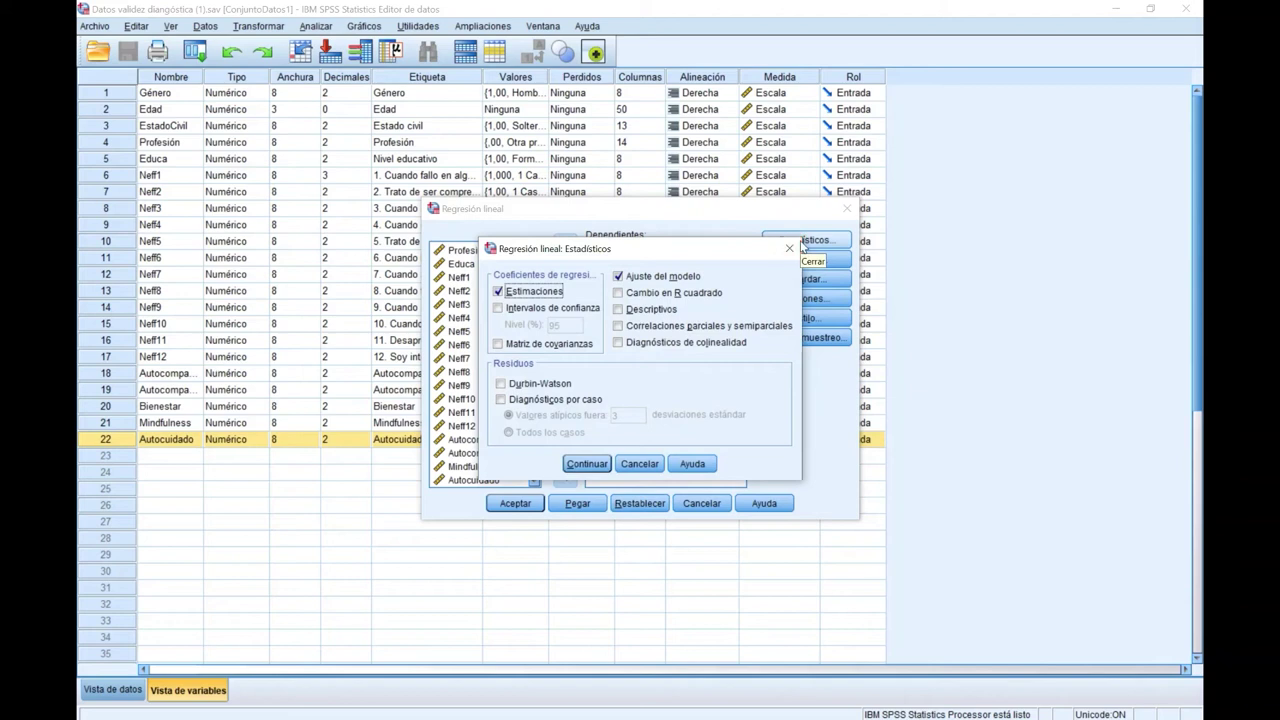
click(530, 310)
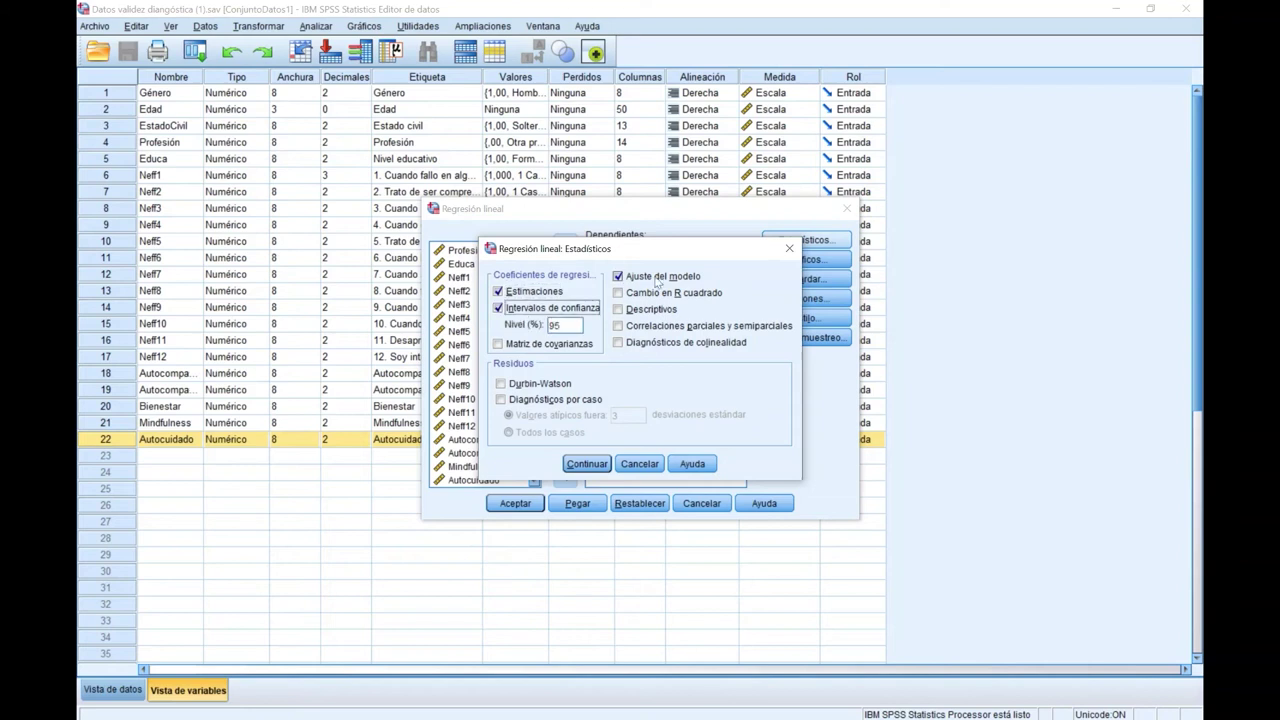
click(646, 310)
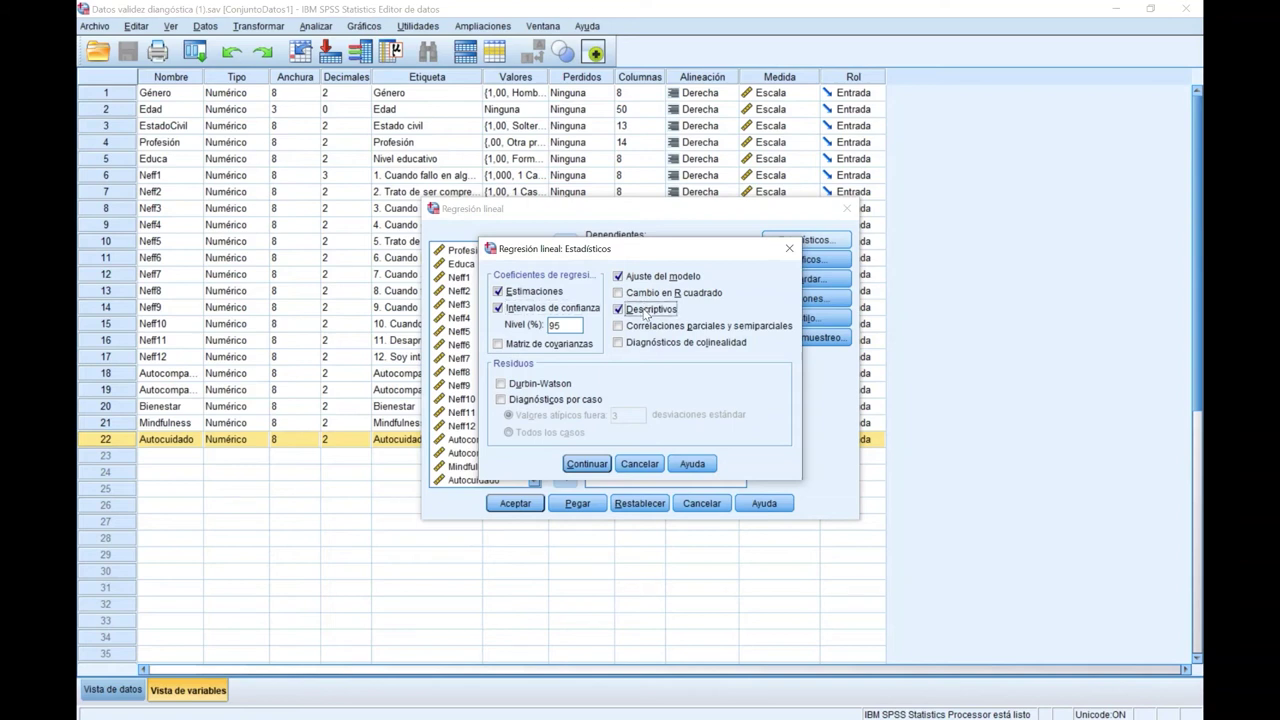
click(640, 343)
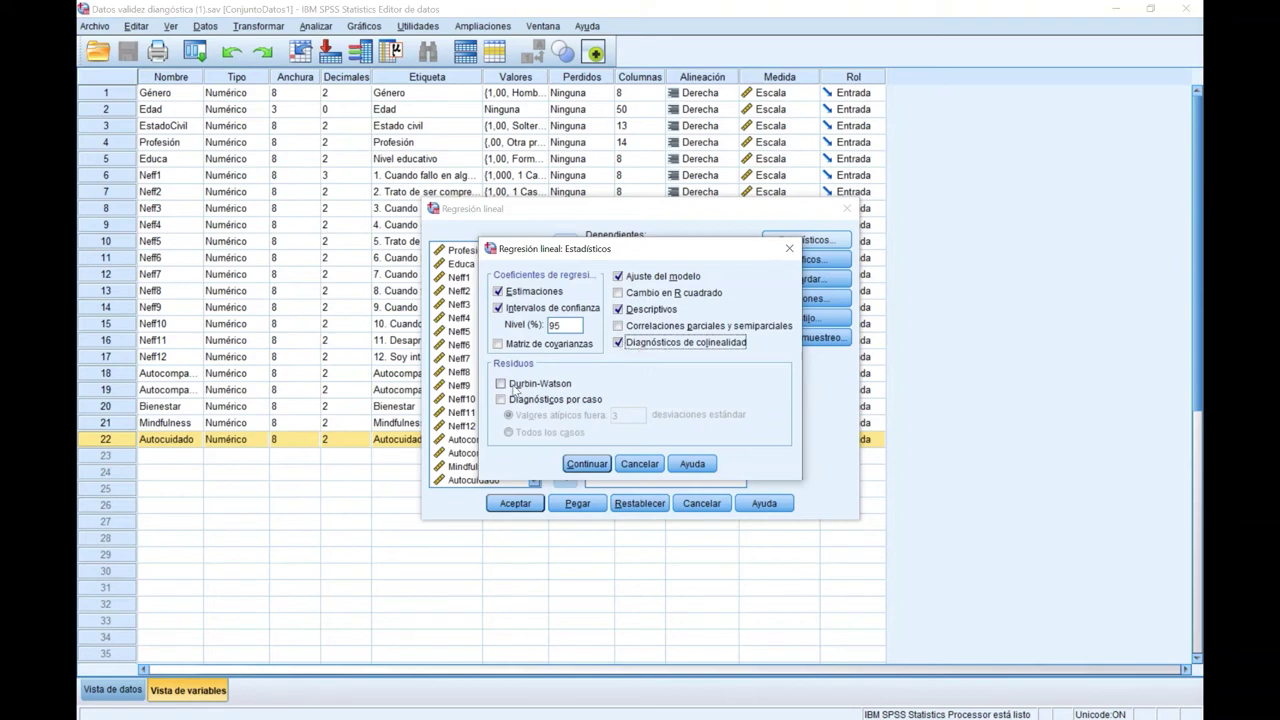
click(518, 390)
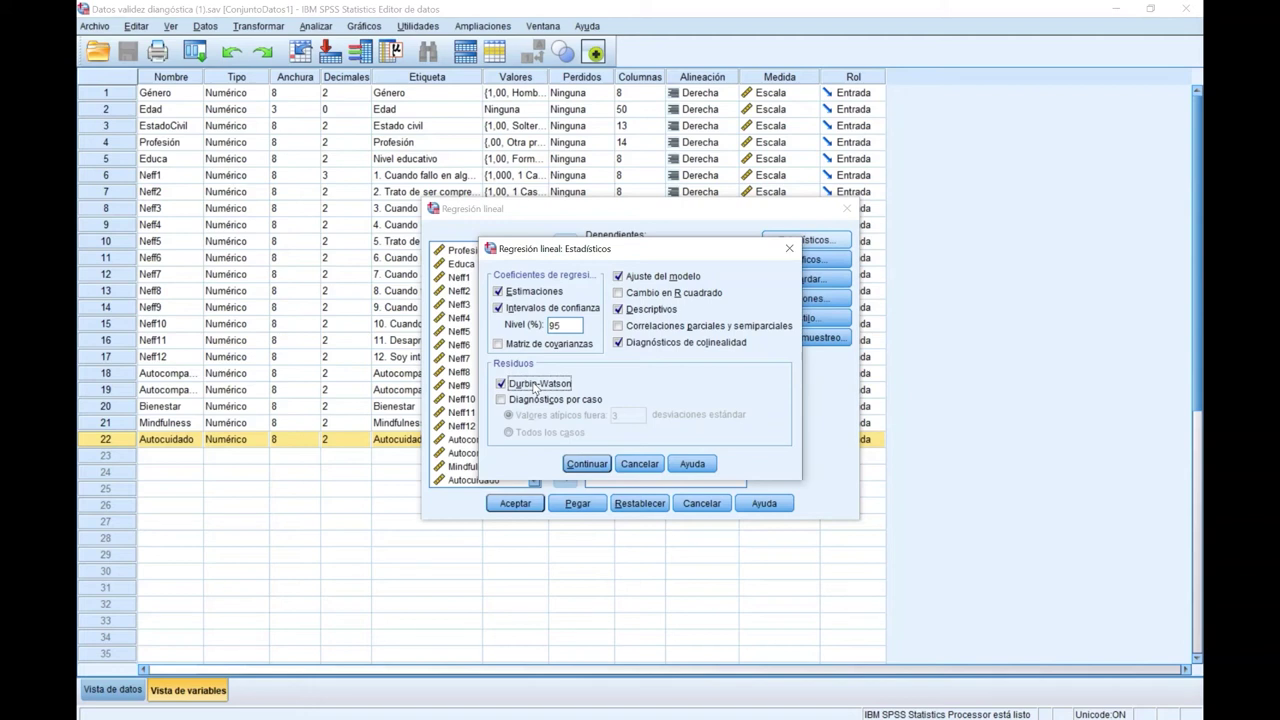
click(578, 464)
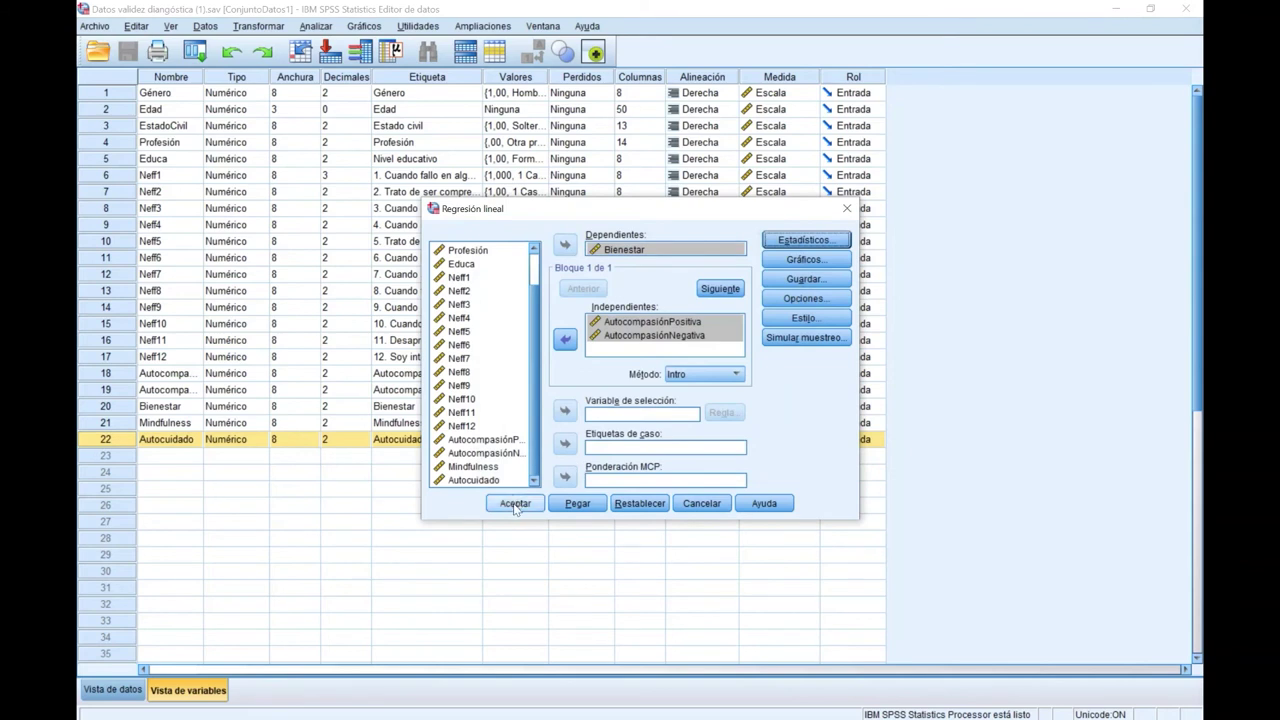
click(516, 503)
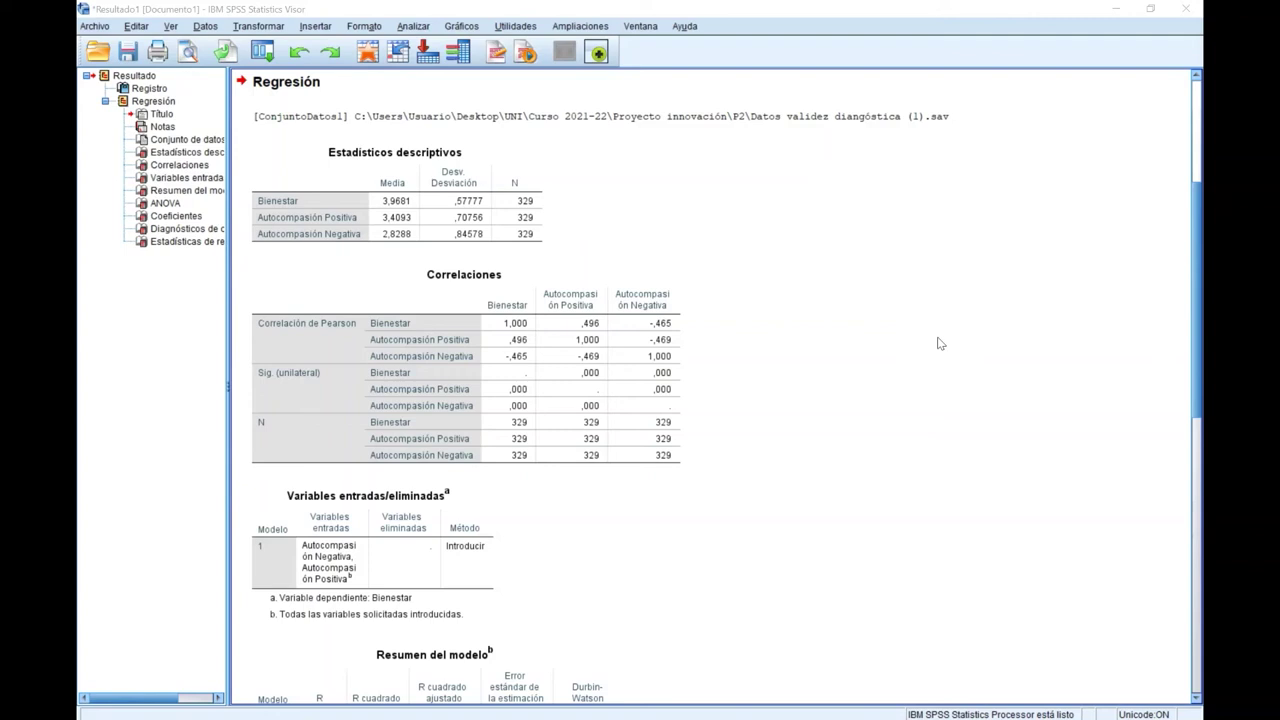
Step: Examine the regression output: descriptive statistics, correlations, model summary, ANOVA, and the coefficients with their collinearity statistics
click(380, 272)
click(596, 197)
click(381, 180)
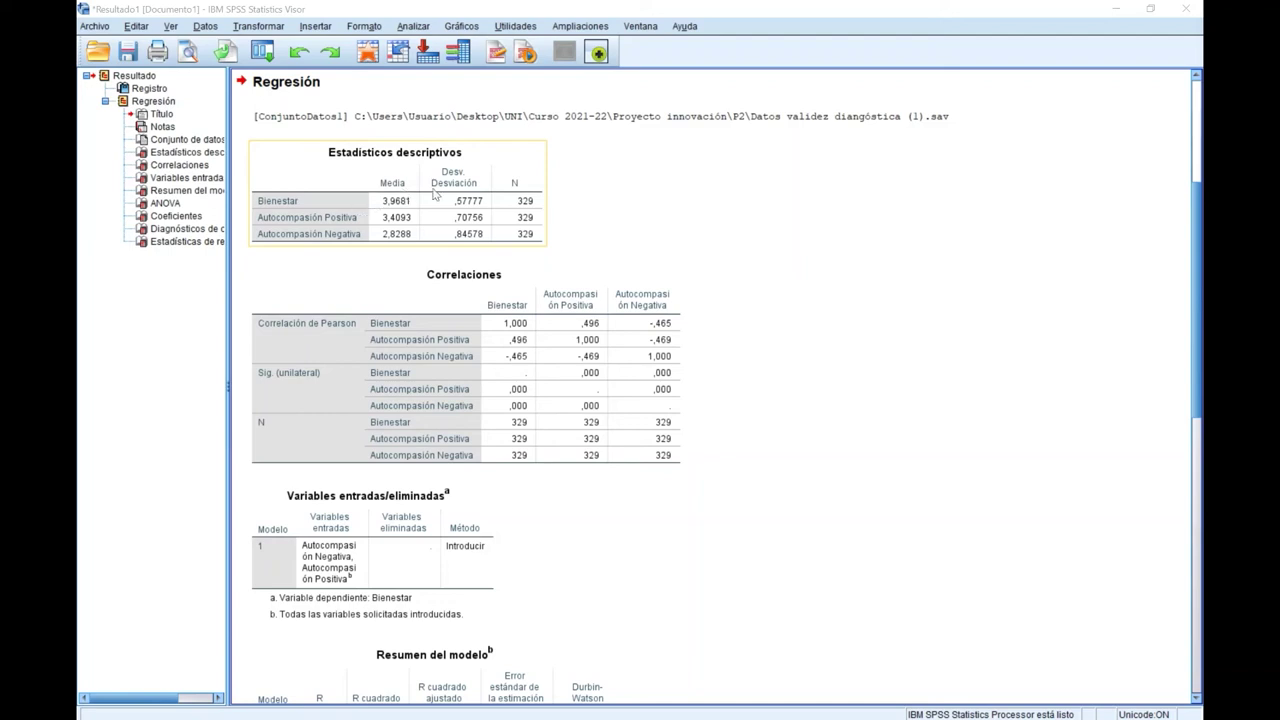
click(552, 192)
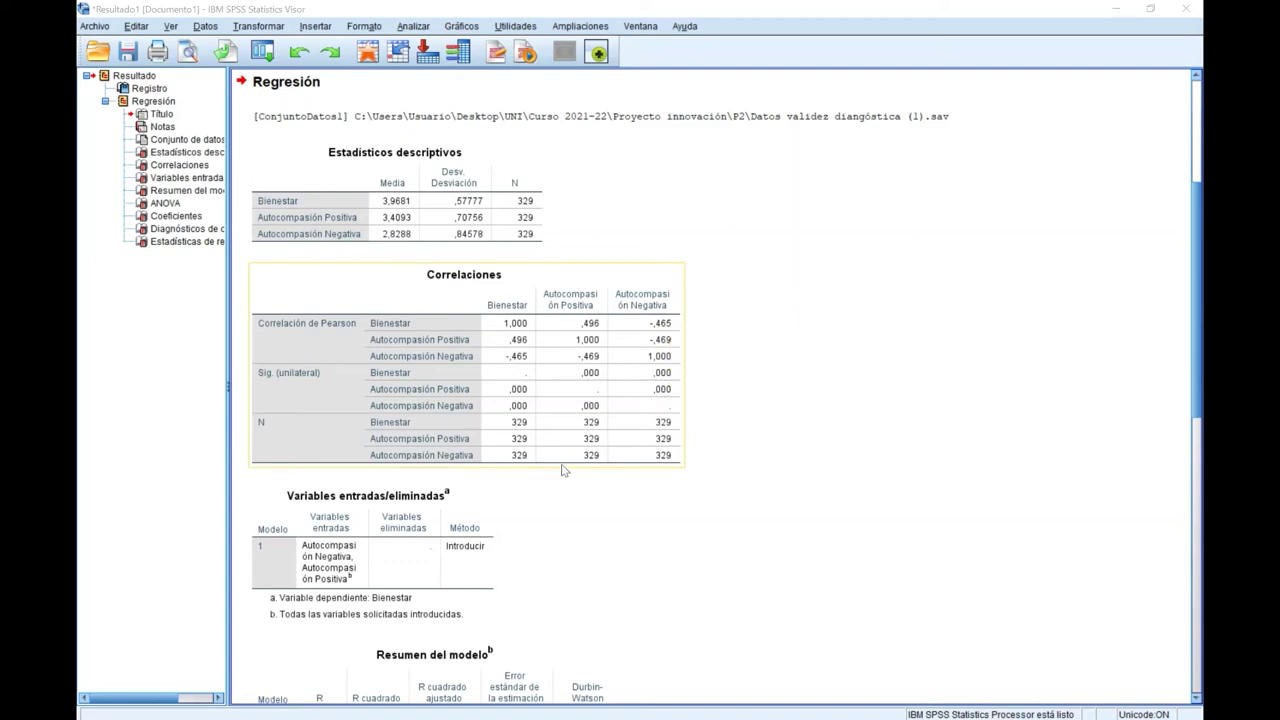
scroll(563, 466, down, 5)
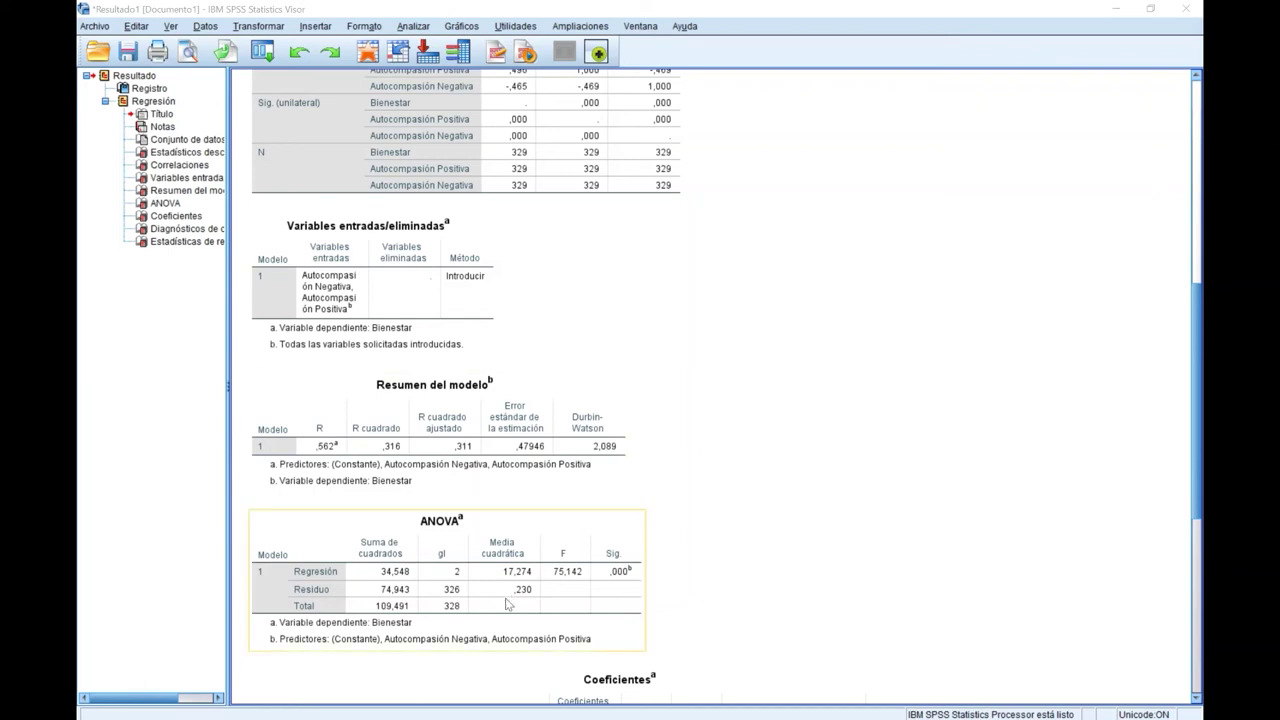
scroll(463, 524, down, 1)
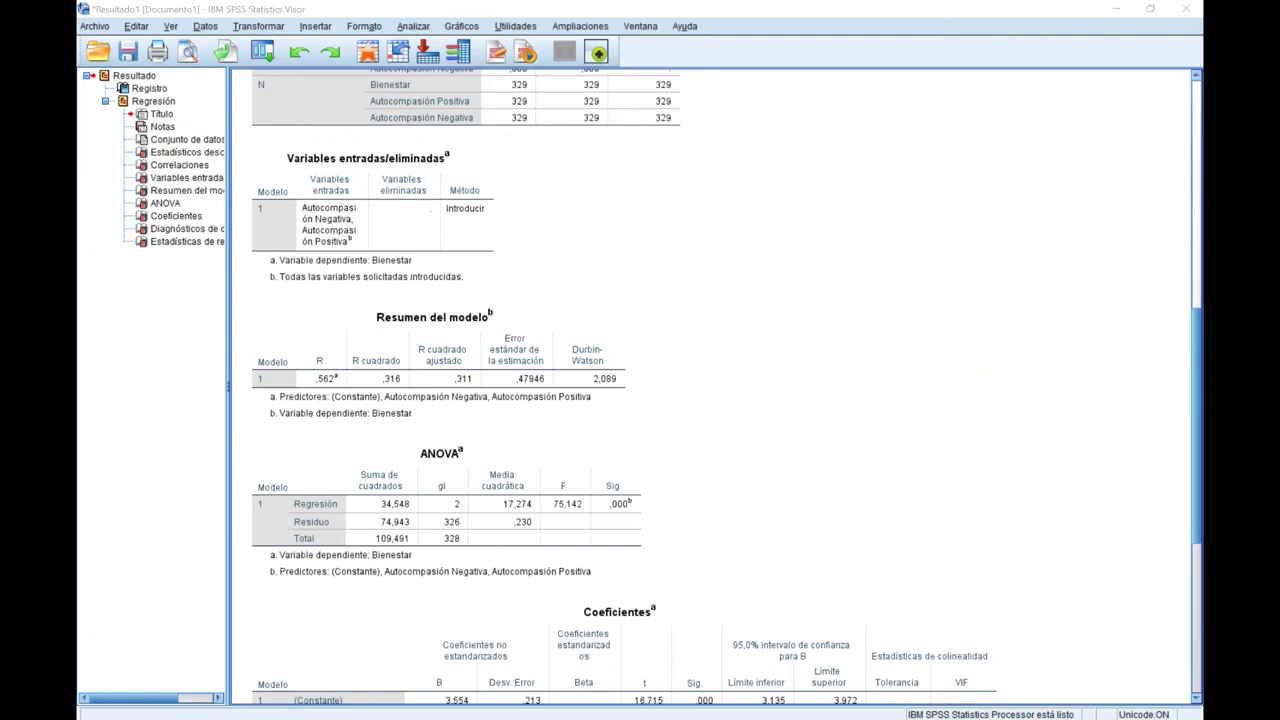
scroll(697, 488, down, 5)
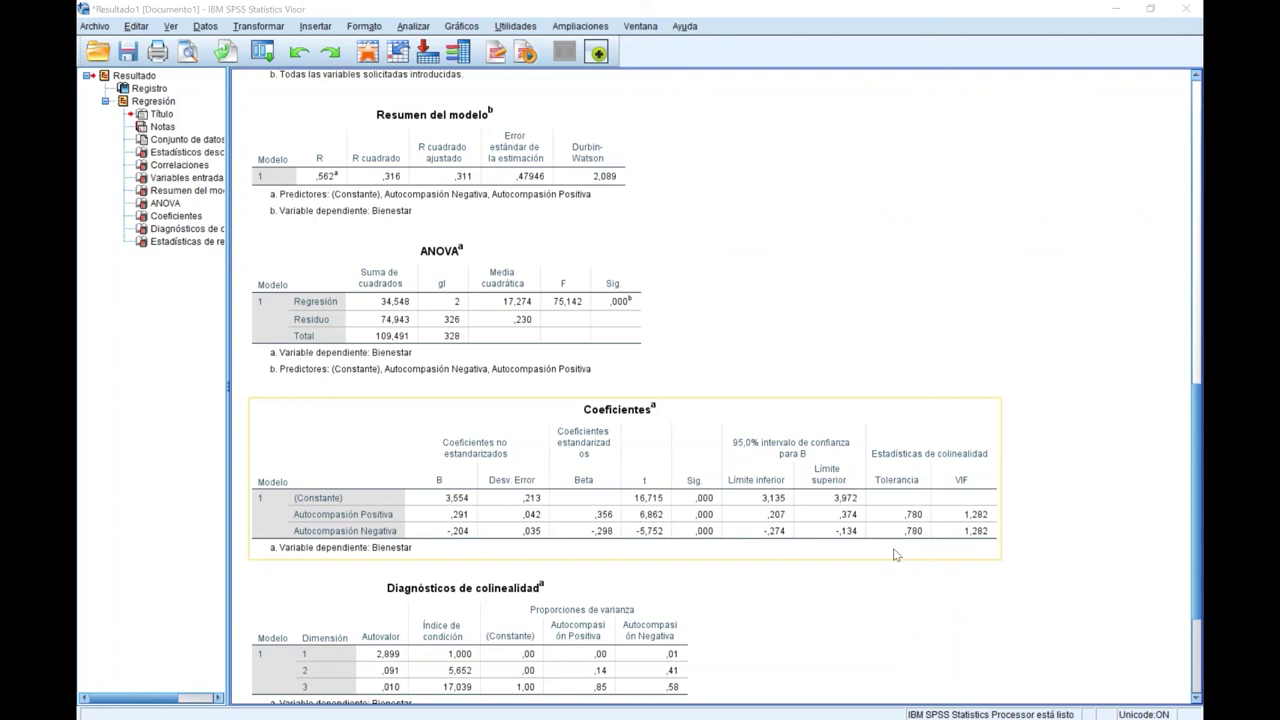
click(1010, 468)
click(975, 554)
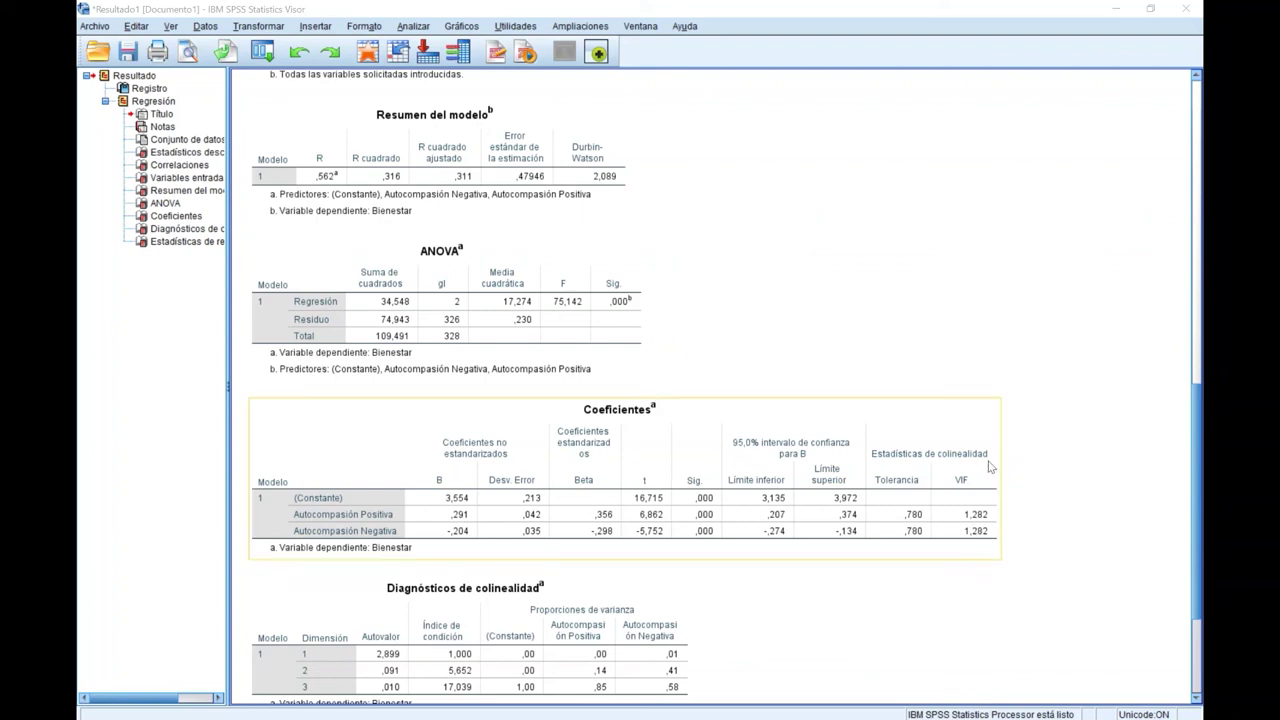